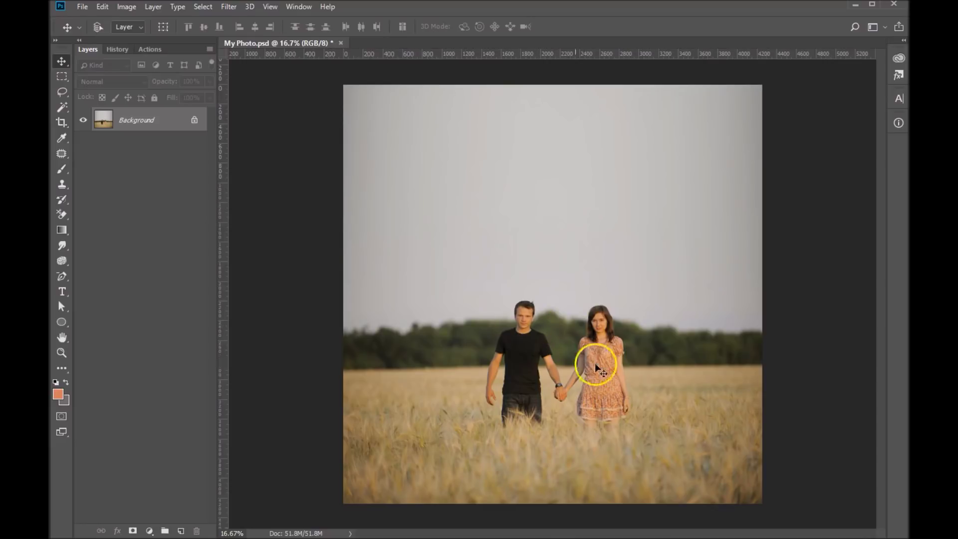
# Embed Sunset Sky 1 at the top of the photo, shortened to the treeline (70.93% × 65.97%)
pyautogui.click(83, 8)
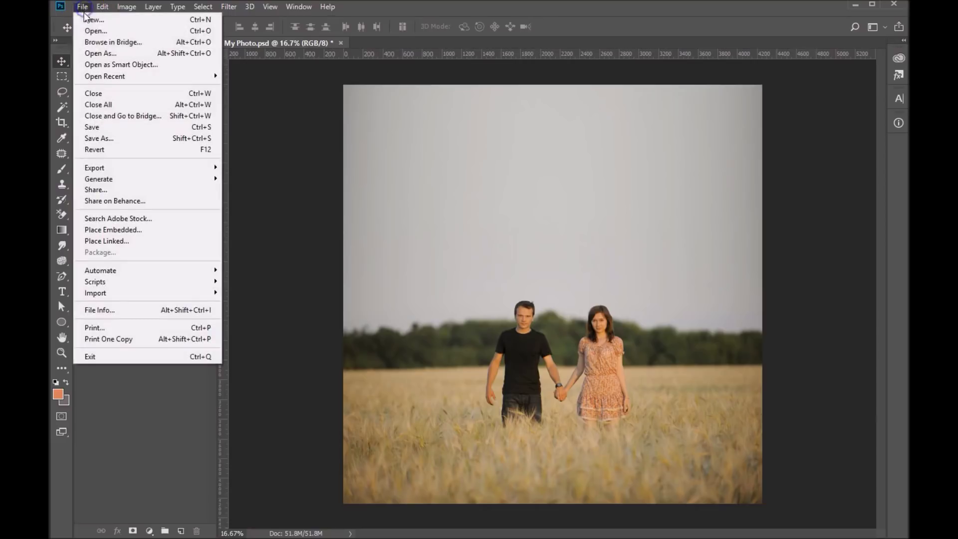
pyautogui.click(110, 230)
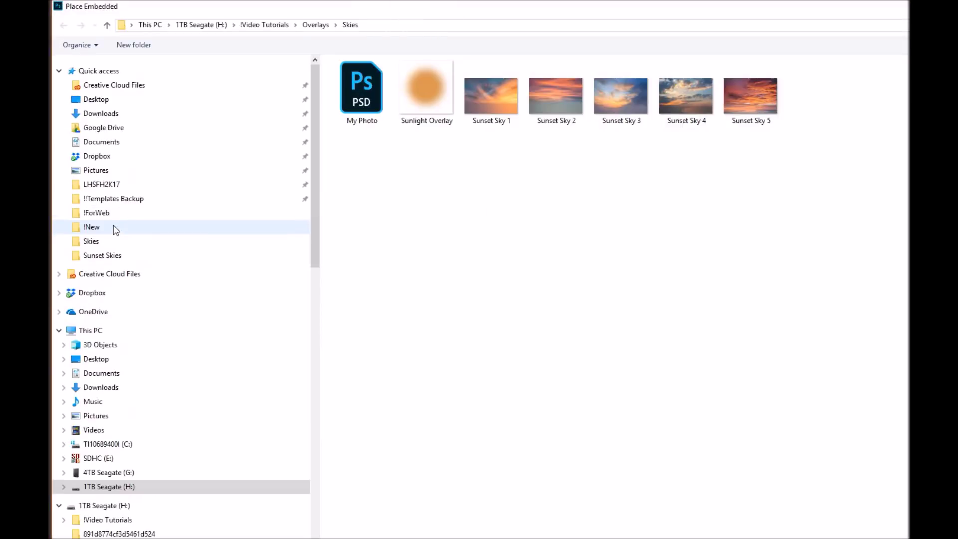
pyautogui.doubleClick(486, 99)
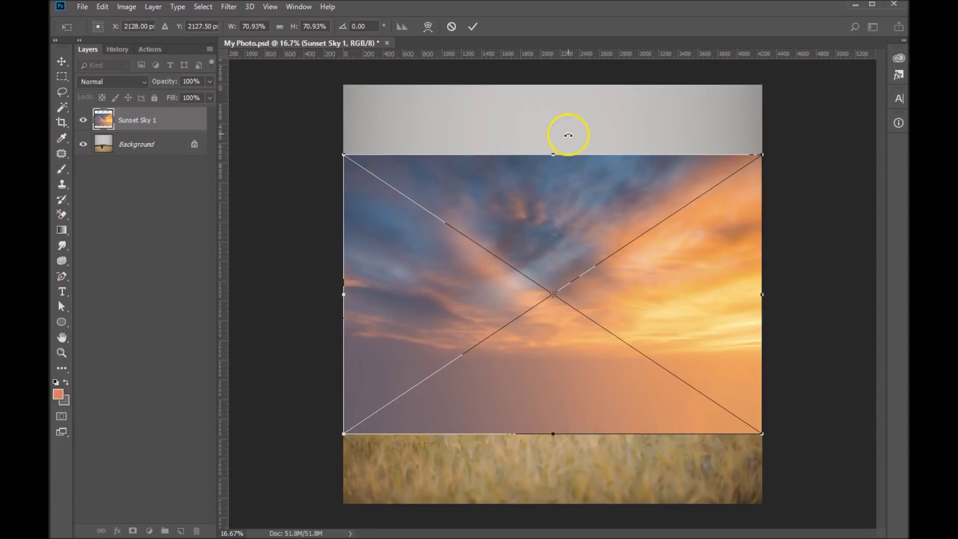
pyautogui.moveTo(553, 218); pyautogui.dragTo(555, 151)
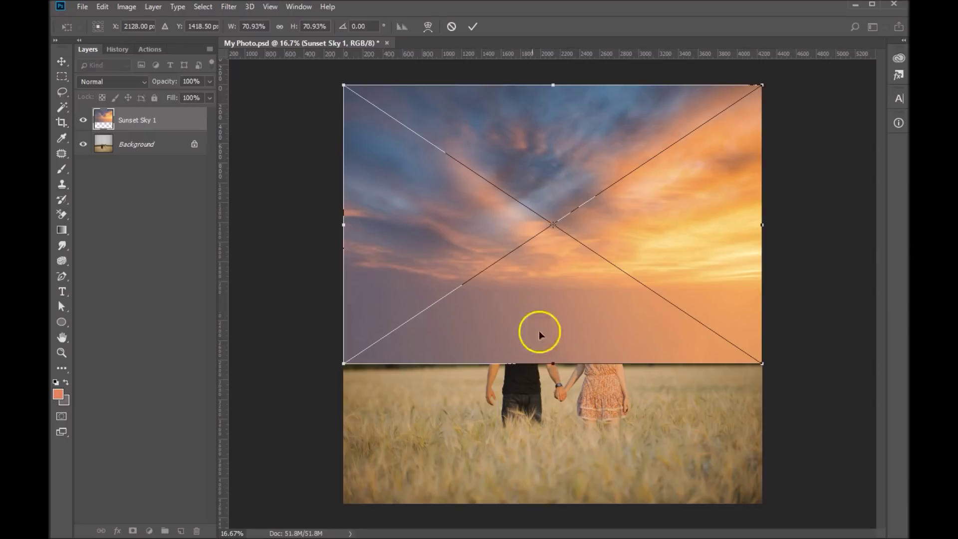
pyautogui.moveTo(553, 367); pyautogui.dragTo(544, 344)
pyautogui.press('Return')
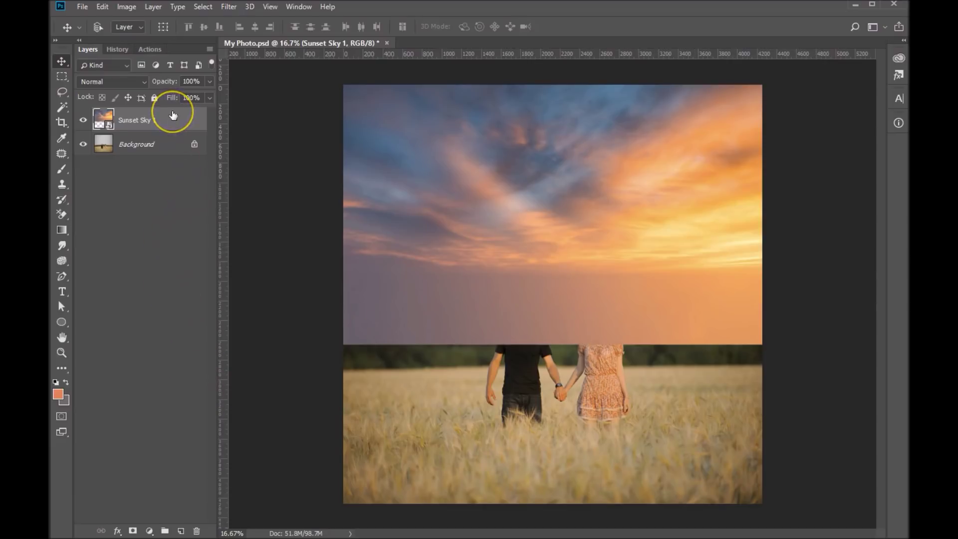
# Add a white layer mask to Sunset Sky 1 and pick the Gradient tool
pyautogui.click(132, 531)
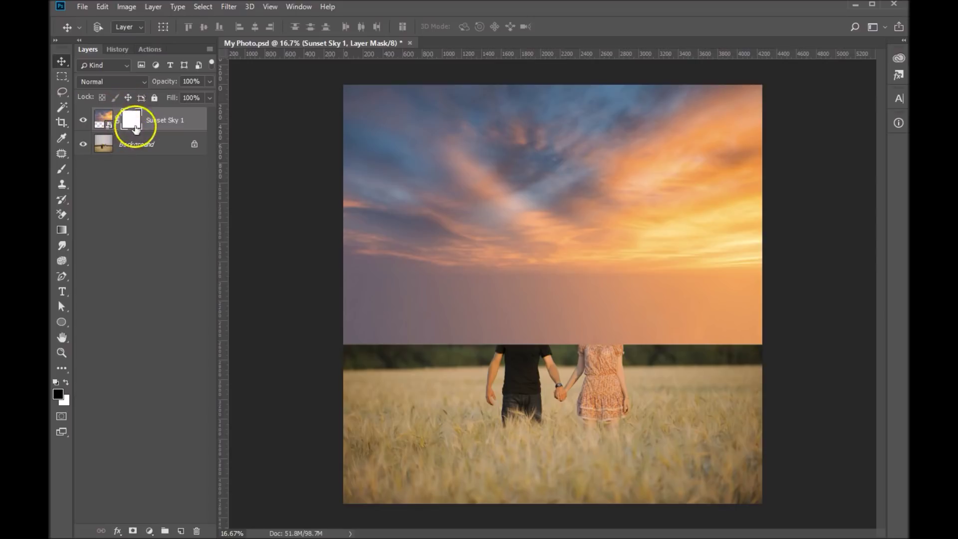
pyautogui.click(61, 230)
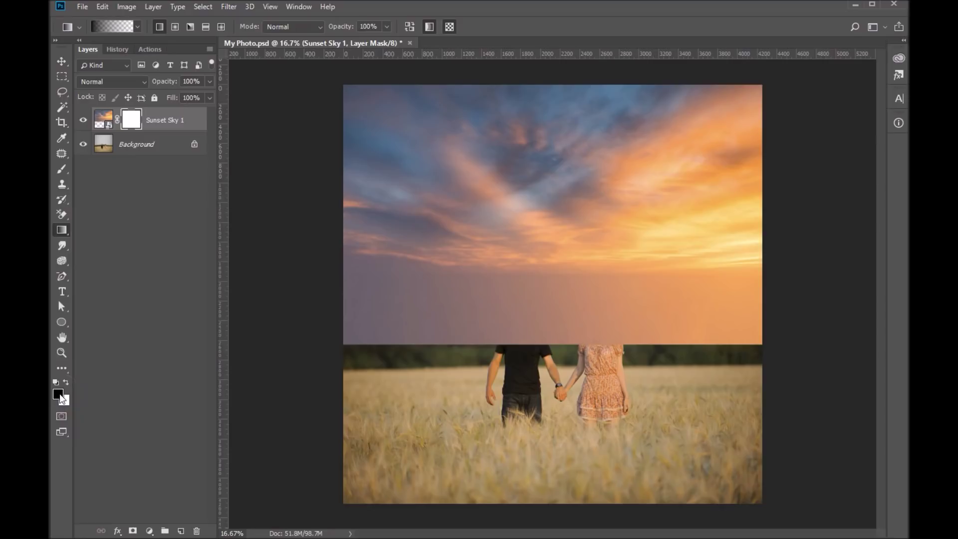
# Draw a black-to-white gradient upward from the couple's hands on the Sunset Sky 1 mask
pyautogui.click(112, 29)
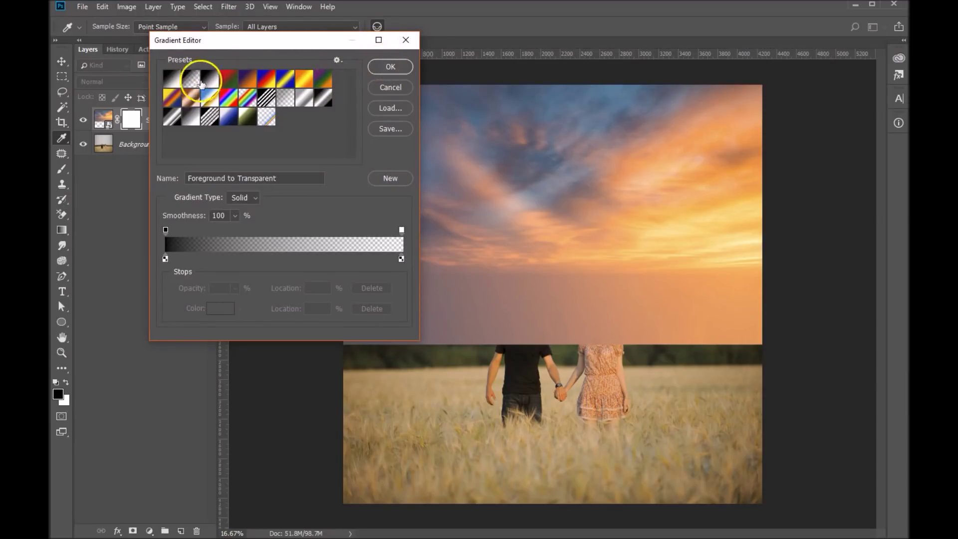
pyautogui.click(383, 68)
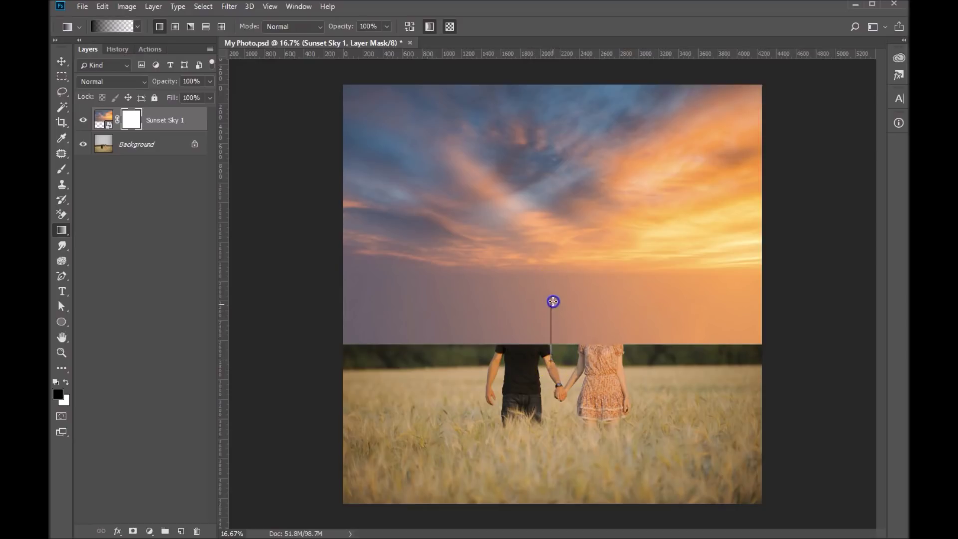
pyautogui.moveTo(553, 302); pyautogui.dragTo(562, 268)
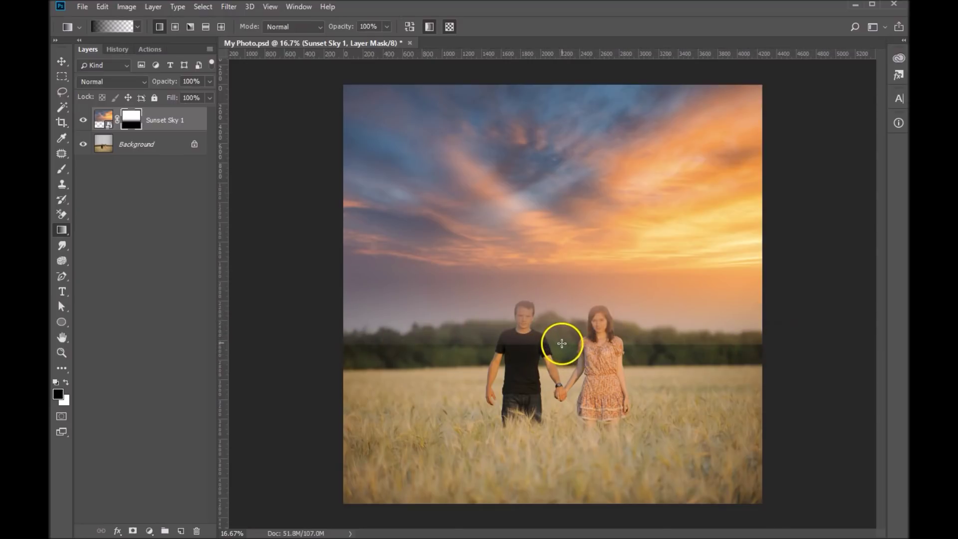
pyautogui.moveTo(561, 352); pyautogui.dragTo(565, 316)
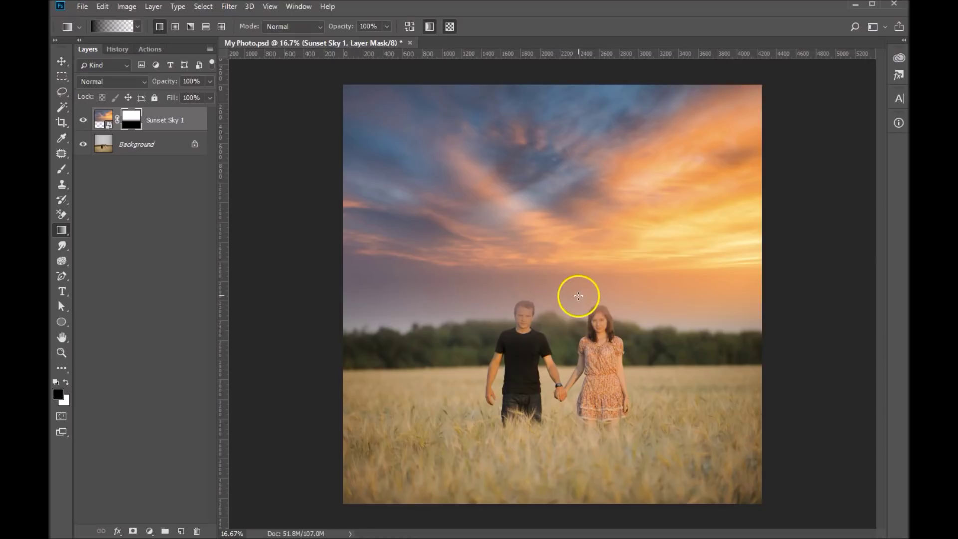
pyautogui.keyDown('ctrl'); pyautogui.click(527, 312); pyautogui.keyUp('ctrl')
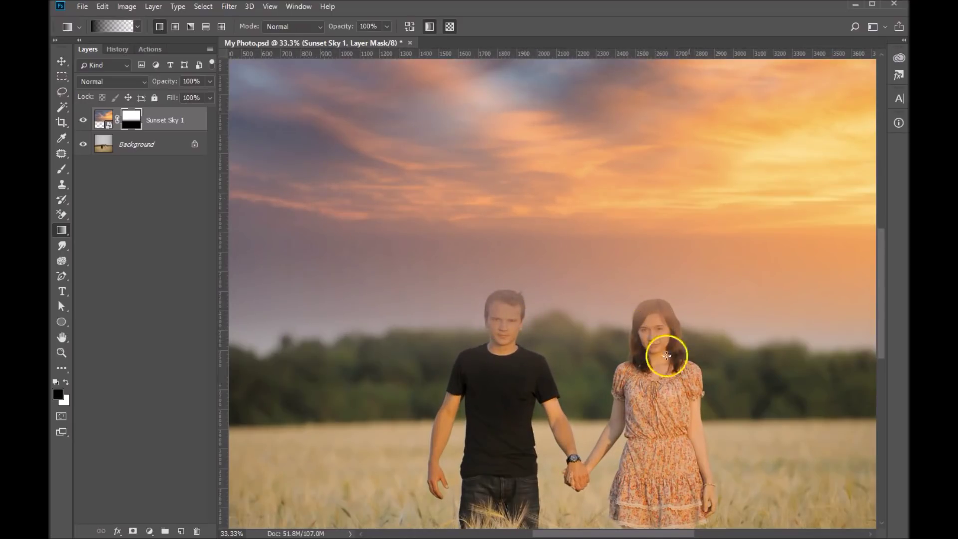
# Paint black at 80% brush opacity on the mask over the man's face and hair
pyautogui.click(58, 167)
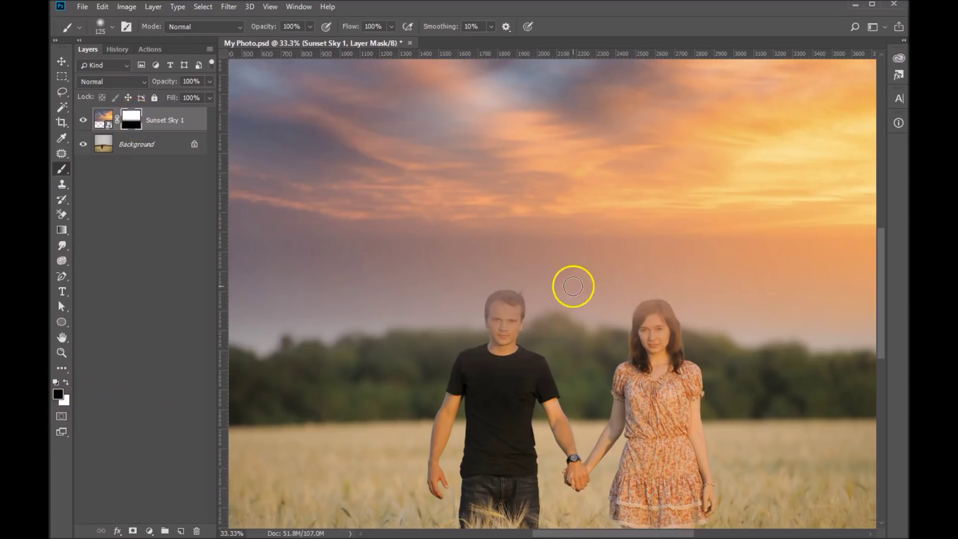
pyautogui.moveTo(507, 322); pyautogui.dragTo(504, 316)
pyautogui.click(383, 107)
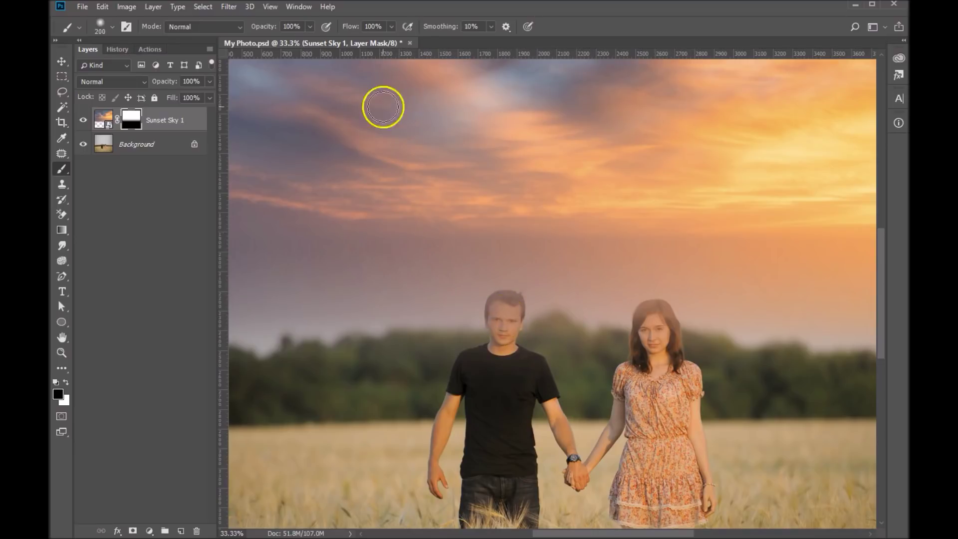
pyautogui.click(301, 25)
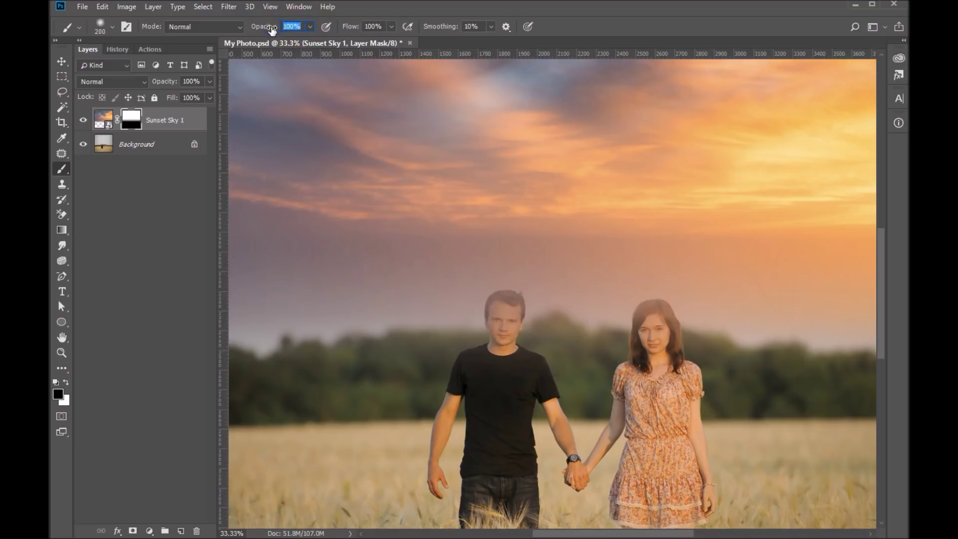
pyautogui.moveTo(539, 256)
pyautogui.mouseDown()
pyautogui.moveTo(494, 326)
pyautogui.moveTo(514, 299)
pyautogui.moveTo(520, 318)
pyautogui.moveTo(515, 298)
pyautogui.moveTo(505, 317)
pyautogui.mouseUp()
pyautogui.keyDown('ctrl'); pyautogui.click(489, 316); pyautogui.keyUp('ctrl')
pyautogui.keyDown('ctrl'); pyautogui.click(504, 320); pyautogui.keyUp('ctrl')
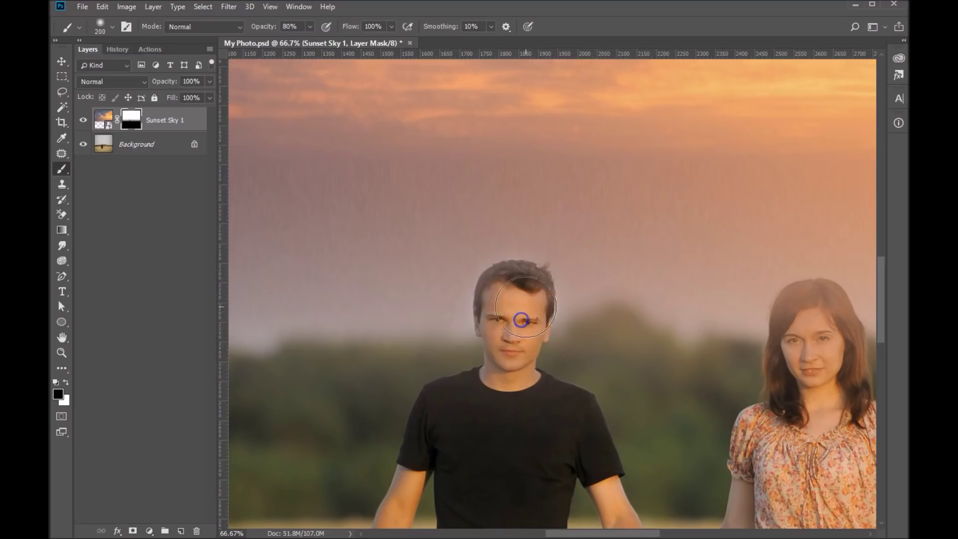
pyautogui.click(495, 432)
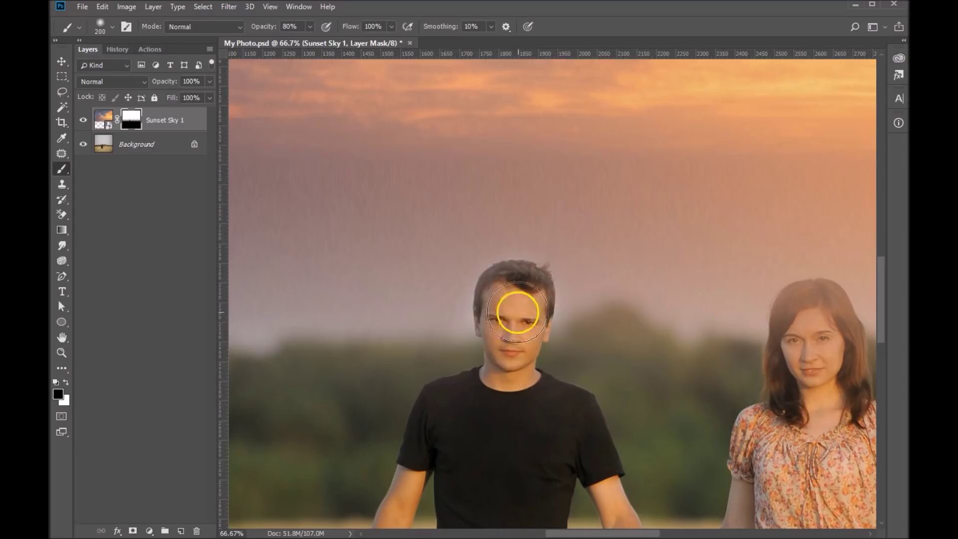
pyautogui.moveTo(513, 310)
pyautogui.mouseDown()
pyautogui.moveTo(506, 285)
pyautogui.moveTo(515, 346)
pyautogui.moveTo(504, 316)
pyautogui.mouseUp()
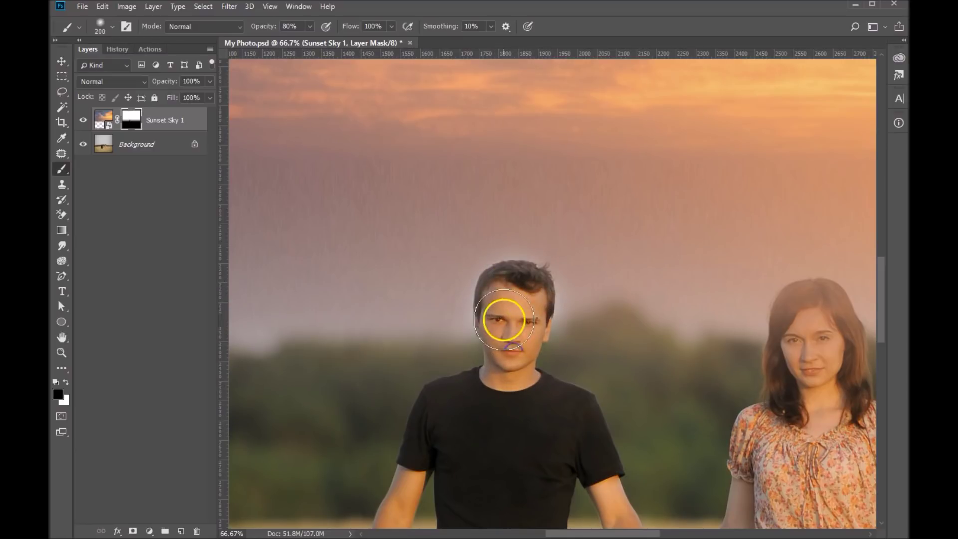
# Paint the sky tint off the woman's face on the mask and zoom back out
pyautogui.moveTo(643, 410); pyautogui.dragTo(378, 407)
pyautogui.moveTo(573, 329)
pyautogui.mouseDown()
pyautogui.moveTo(557, 301)
pyautogui.moveTo(549, 352)
pyautogui.moveTo(557, 312)
pyautogui.moveTo(563, 339)
pyautogui.moveTo(541, 326)
pyautogui.moveTo(540, 292)
pyautogui.moveTo(531, 372)
pyautogui.moveTo(558, 296)
pyautogui.moveTo(567, 343)
pyautogui.moveTo(551, 455)
pyautogui.moveTo(484, 389)
pyautogui.moveTo(524, 390)
pyautogui.mouseUp()
pyautogui.scroll(-4, 387, 331)
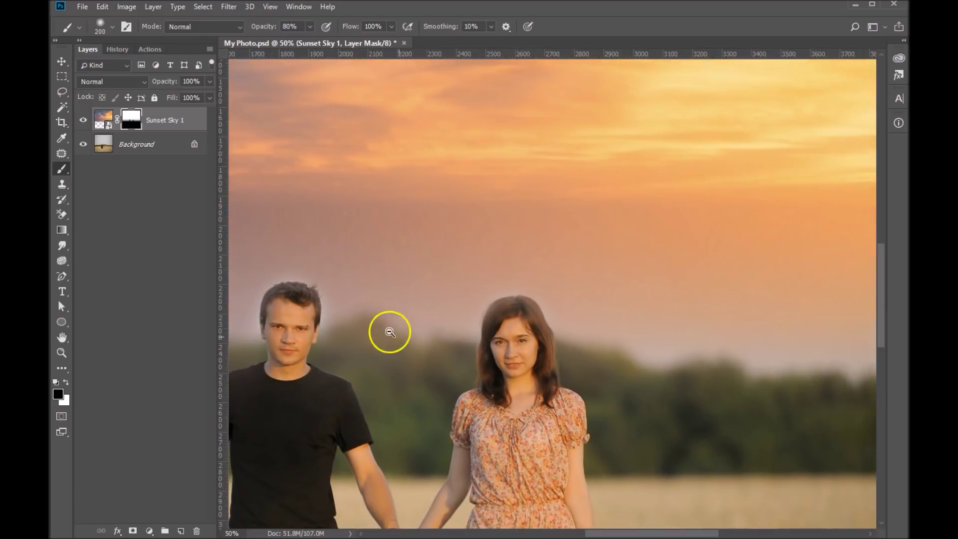
pyautogui.scroll(-2, 367, 333)
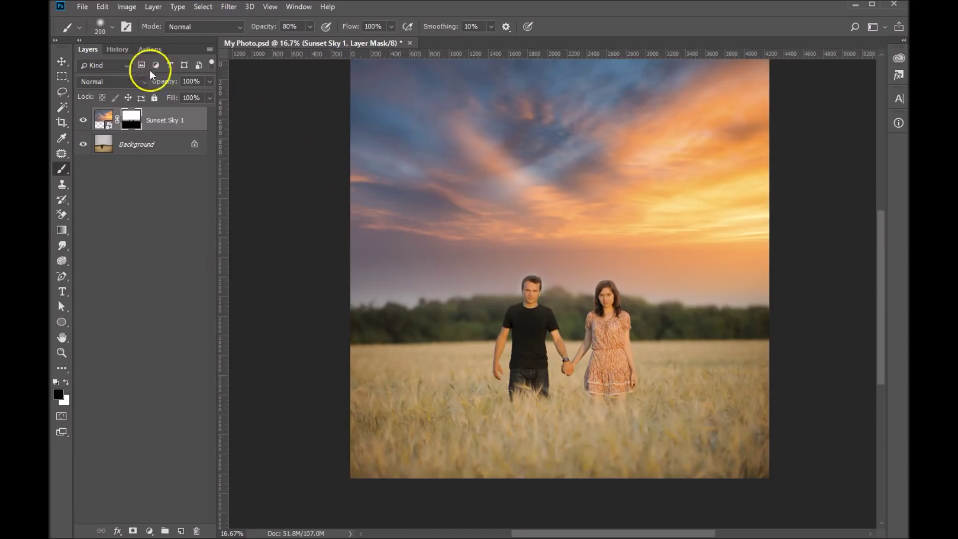
# Embed the Sunlight Overlay image, stretched across the wheat field below the couple
pyautogui.click(82, 11)
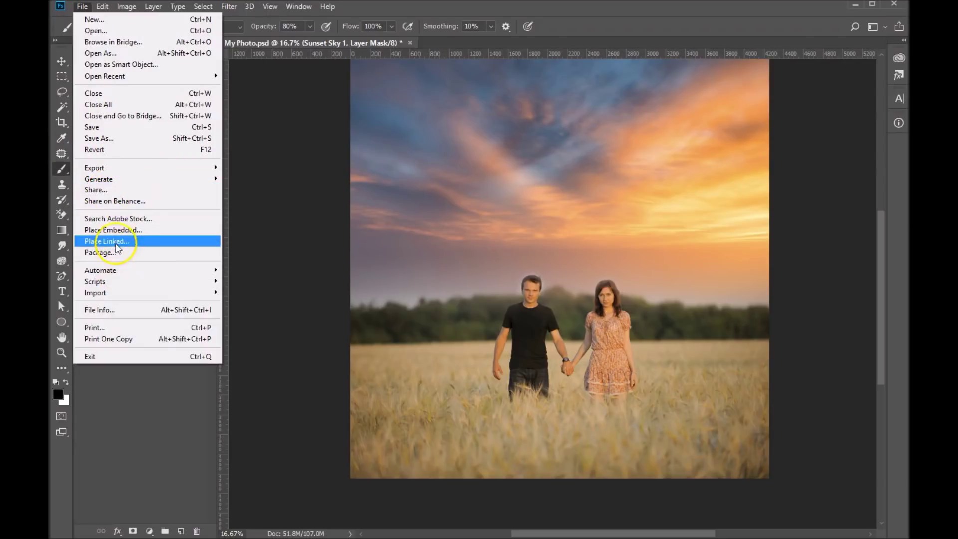
pyautogui.click(112, 230)
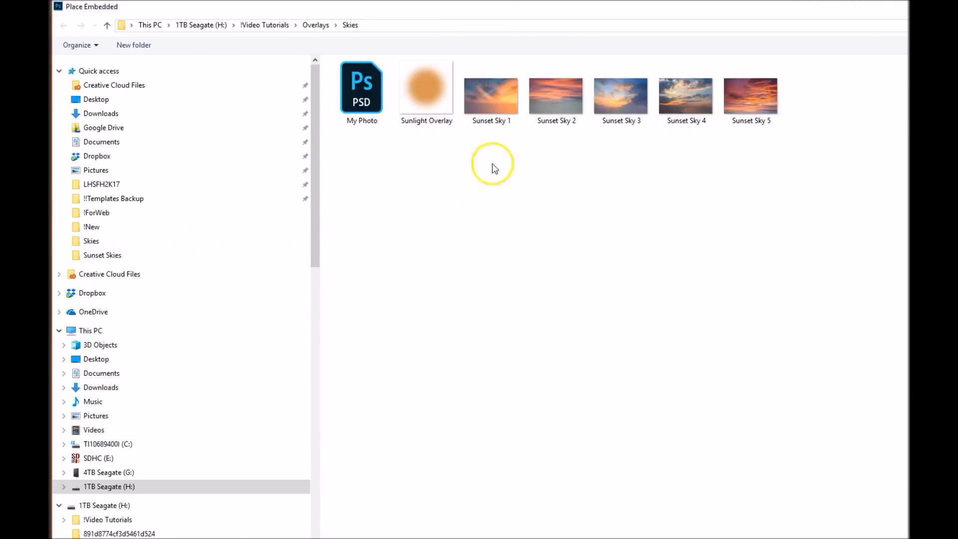
pyautogui.doubleClick(423, 103)
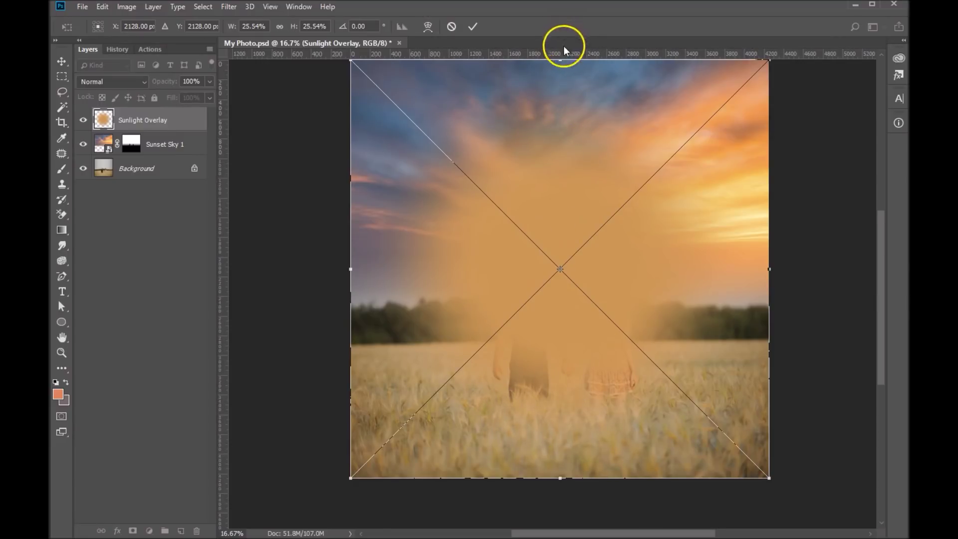
pyautogui.moveTo(560, 58); pyautogui.dragTo(568, 257)
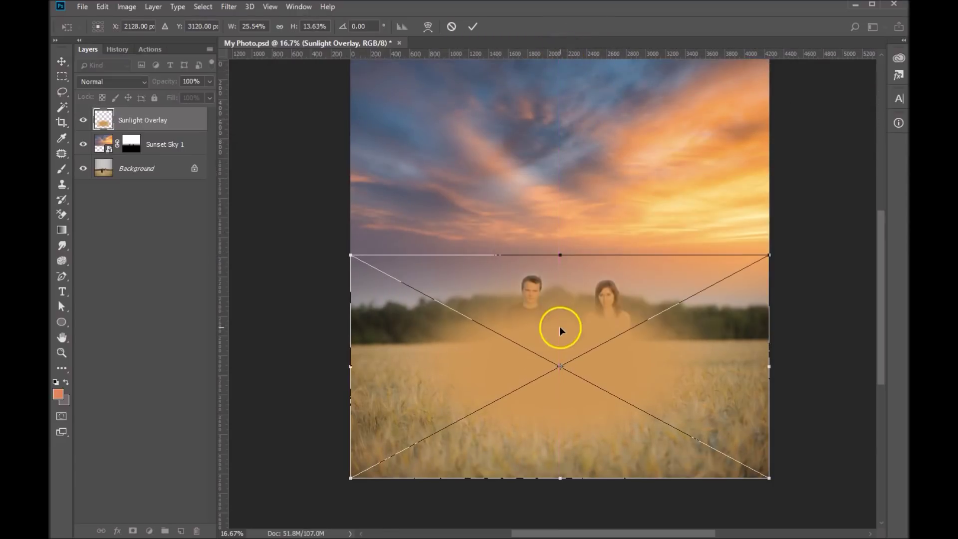
pyautogui.moveTo(559, 328); pyautogui.dragTo(563, 363)
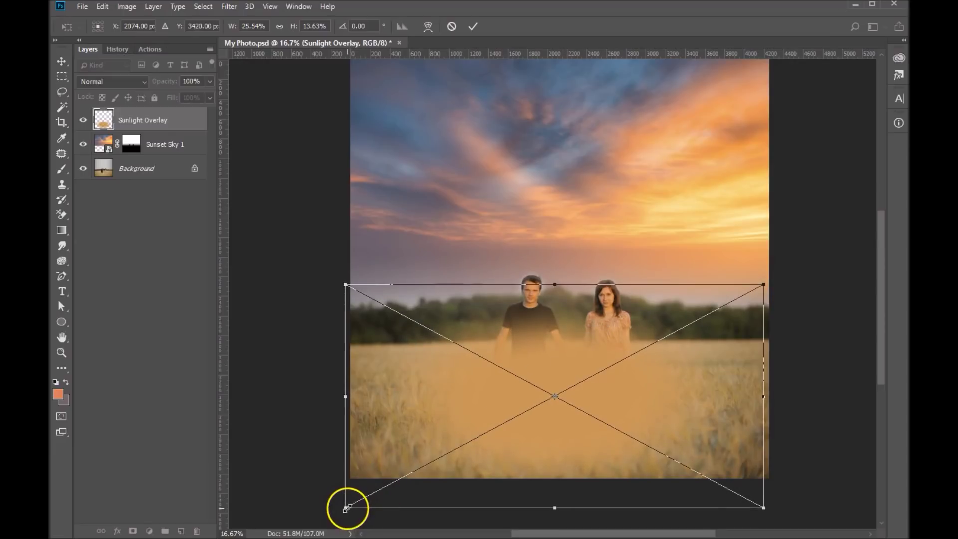
pyautogui.moveTo(346, 508); pyautogui.dragTo(309, 525)
pyautogui.moveTo(549, 359); pyautogui.dragTo(585, 376)
pyautogui.press('Return')
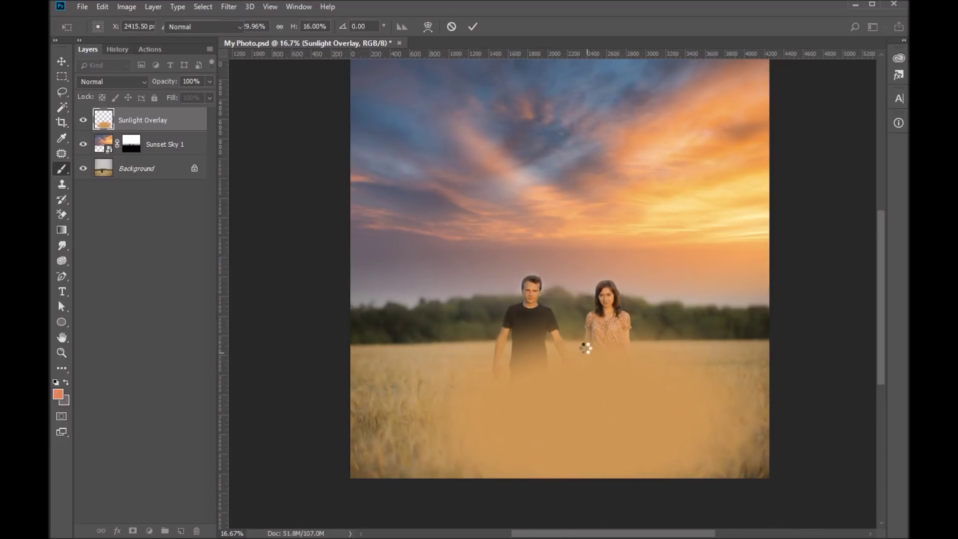
pyautogui.press('b')
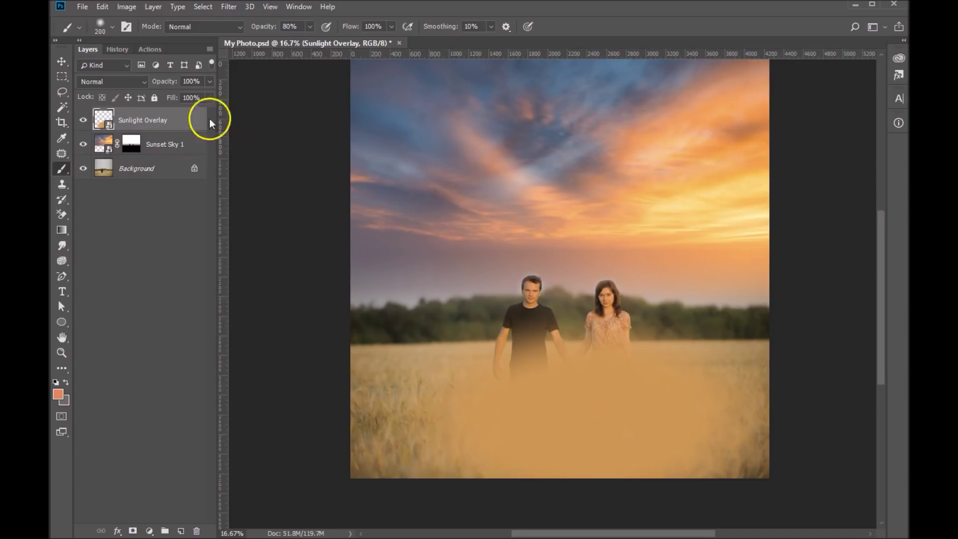
# Rasterize the Sunlight Overlay layer and lock its transparent pixels
pyautogui.rightClick(176, 118)
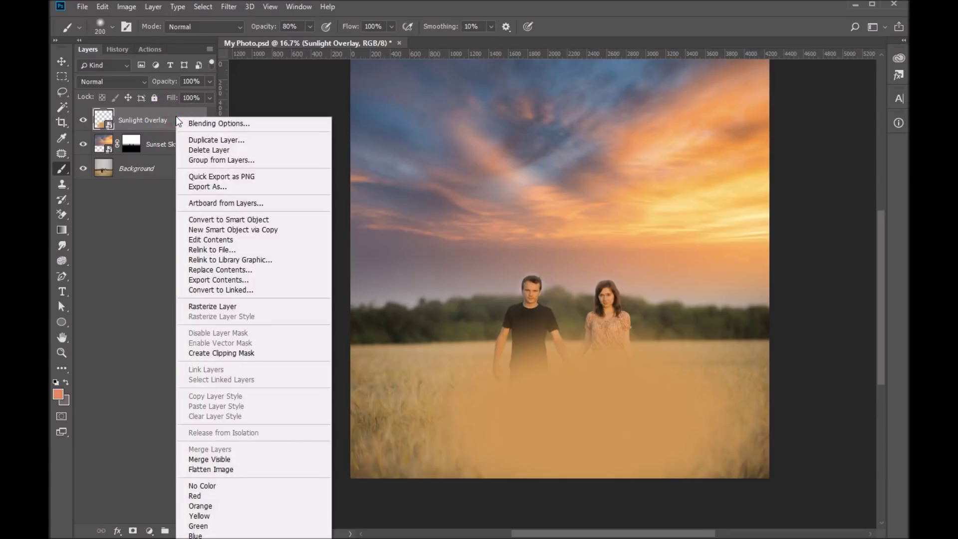
pyautogui.click(213, 306)
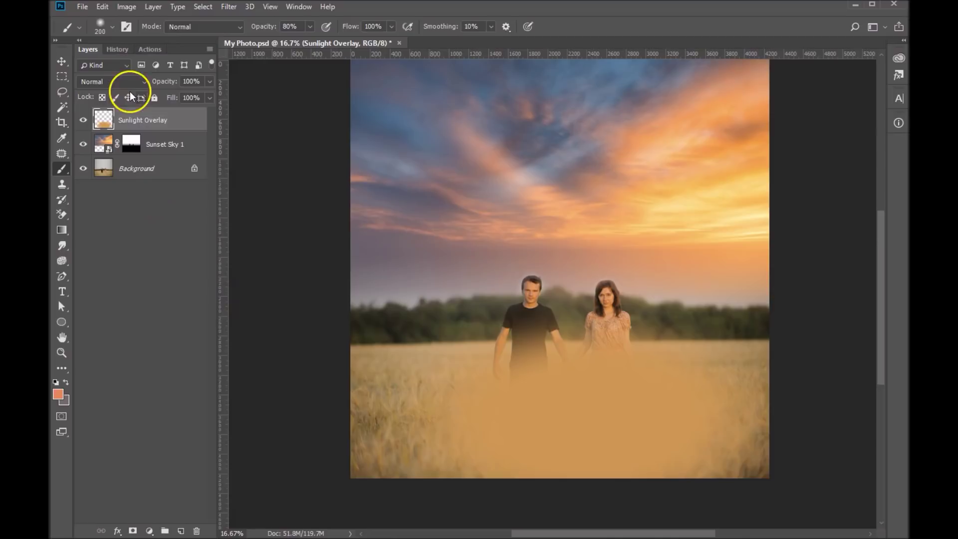
pyautogui.click(101, 97)
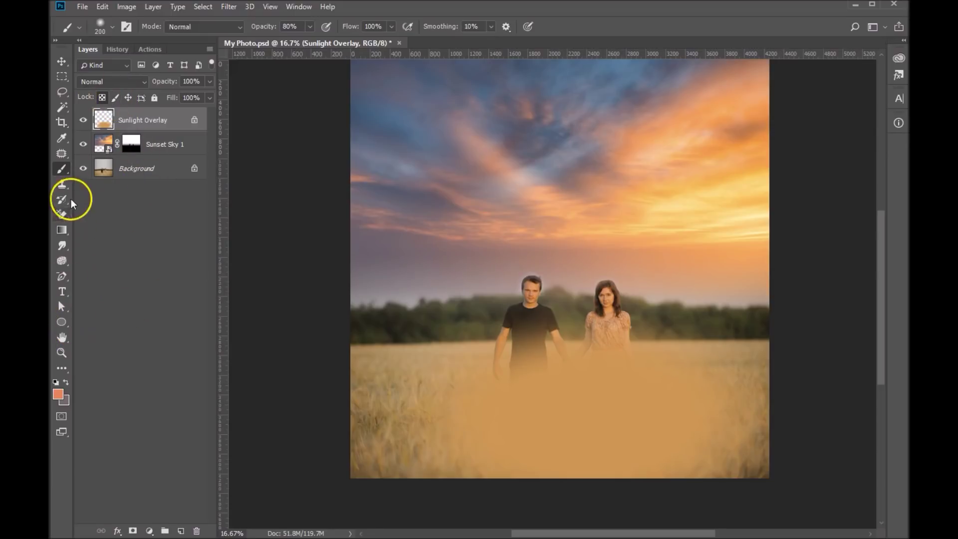
pyautogui.click(61, 137)
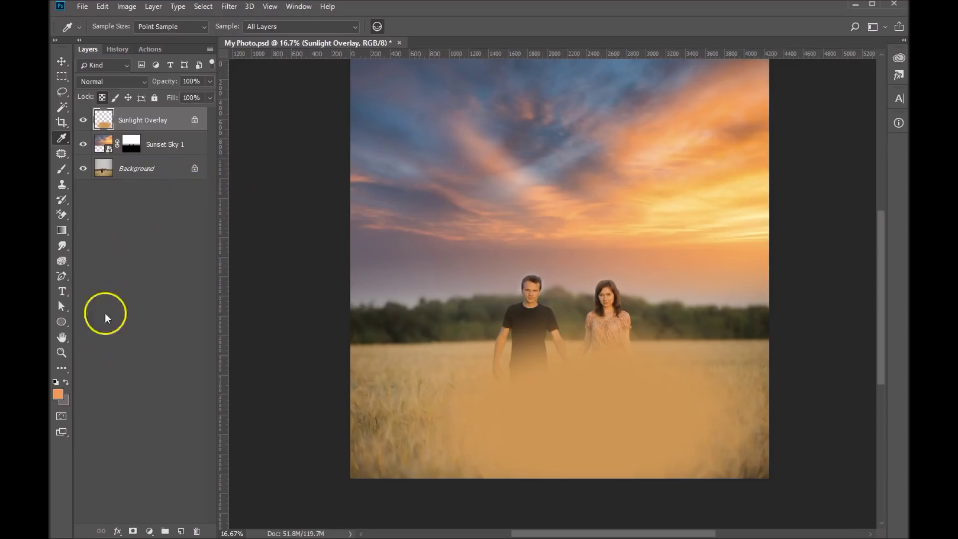
# Sample an orange from the sunset sky and fill the overlay's pixels with it
pyautogui.click(150, 118)
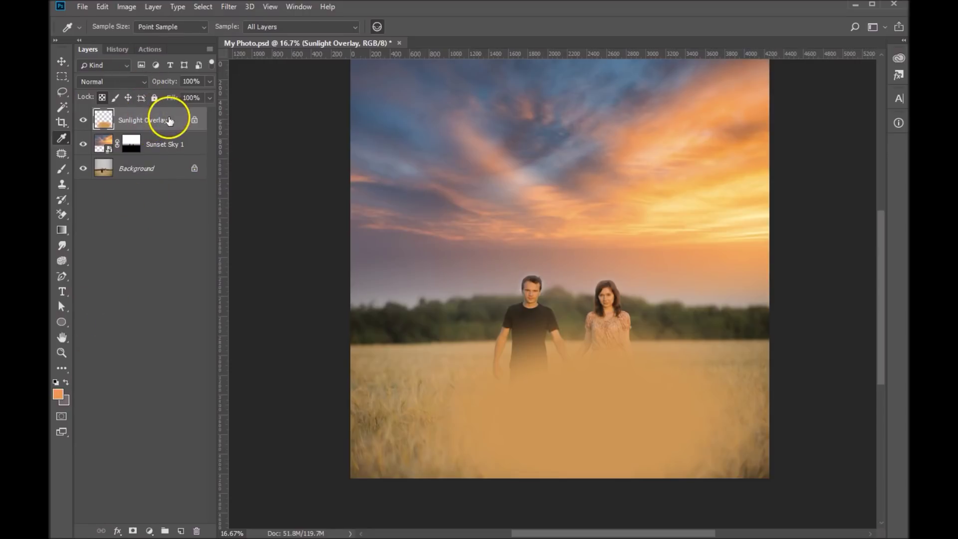
pyautogui.click(102, 7)
pyautogui.click(127, 190)
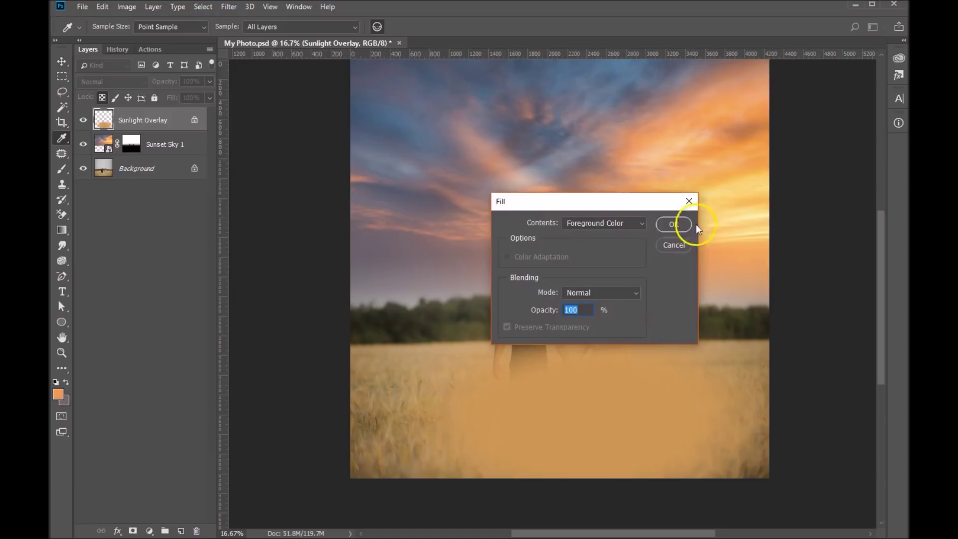
pyautogui.click(672, 225)
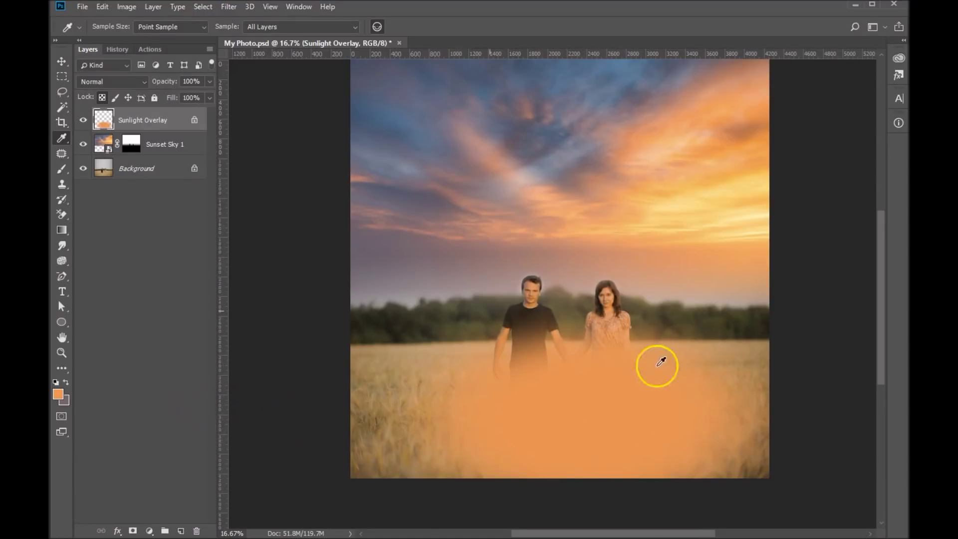
# Set the Sunlight Overlay layer to Overlay blend mode with 50% fill
pyautogui.click(129, 83)
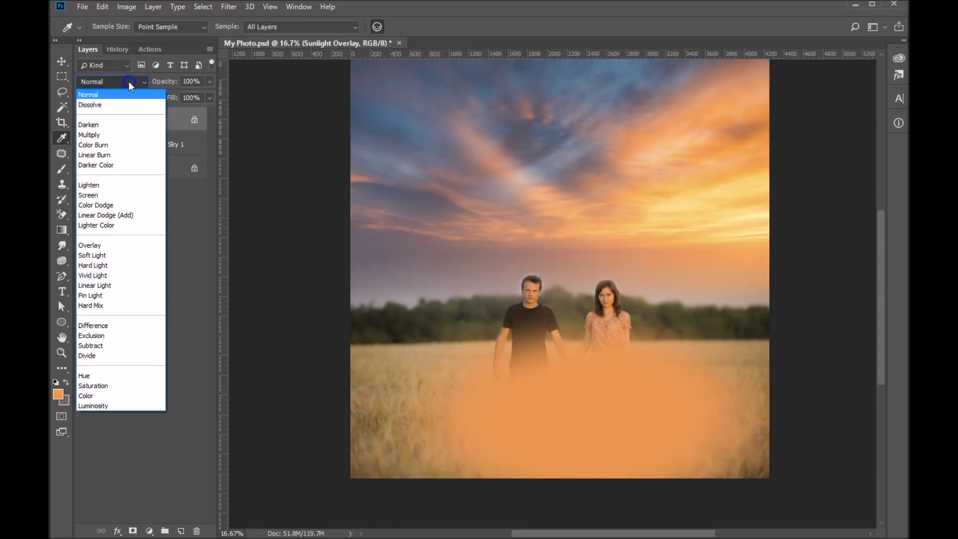
pyautogui.click(108, 247)
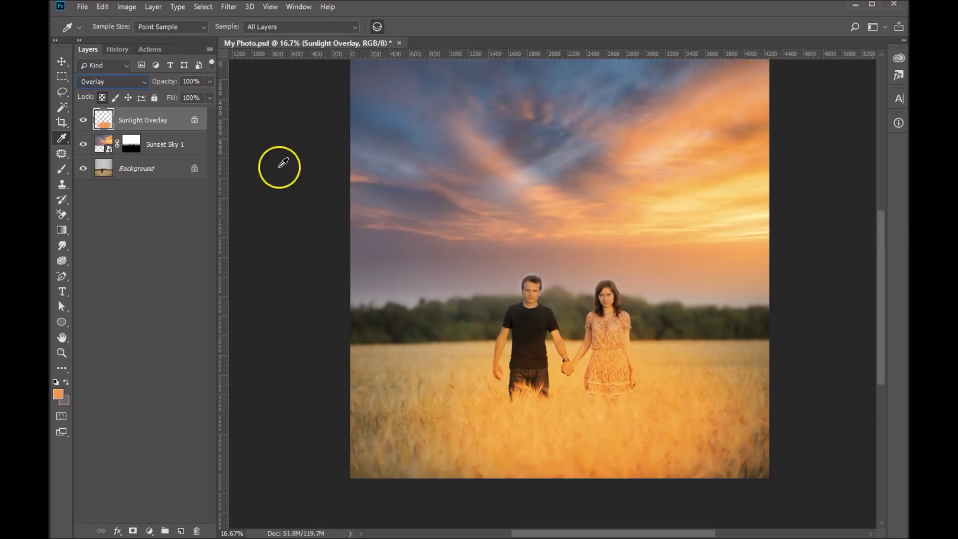
pyautogui.click(199, 98)
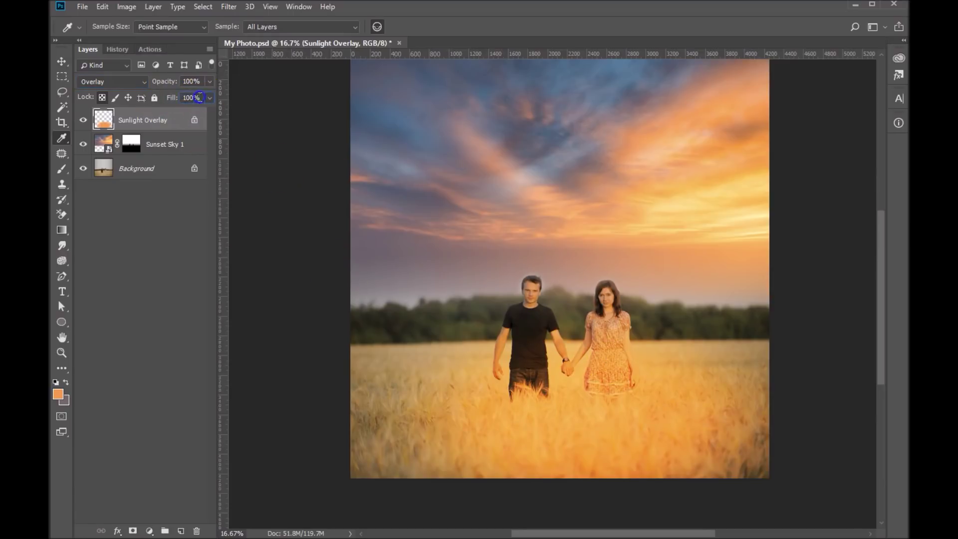
pyautogui.write('50')
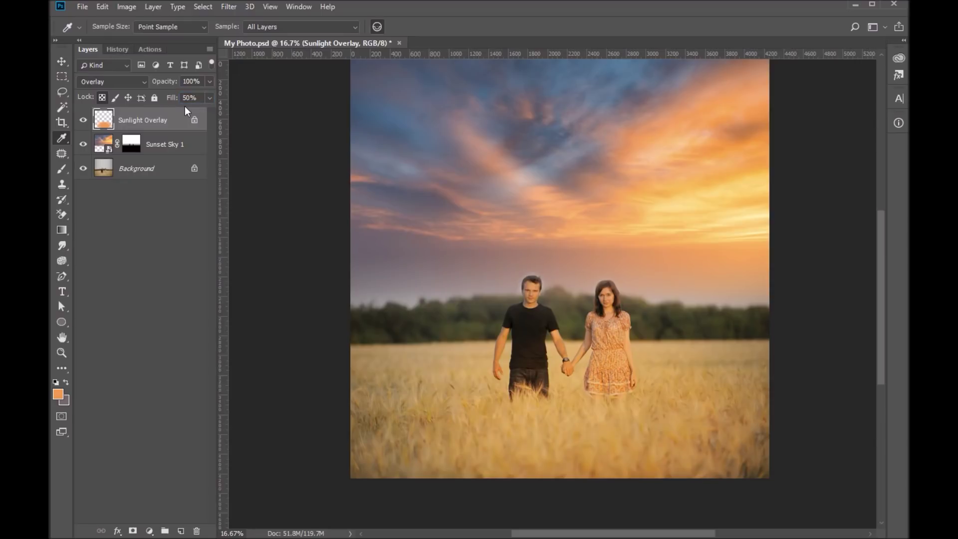
# Reposition the sunlight glow over the wheat field with the Move tool
pyautogui.click(61, 62)
pyautogui.moveTo(637, 416); pyautogui.dragTo(631, 338)
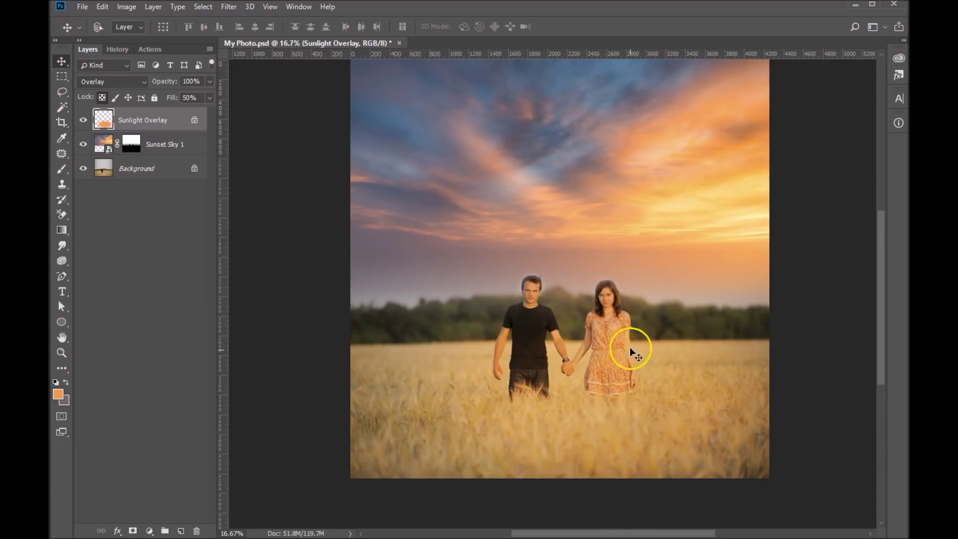
pyautogui.moveTo(629, 346); pyautogui.dragTo(633, 392)
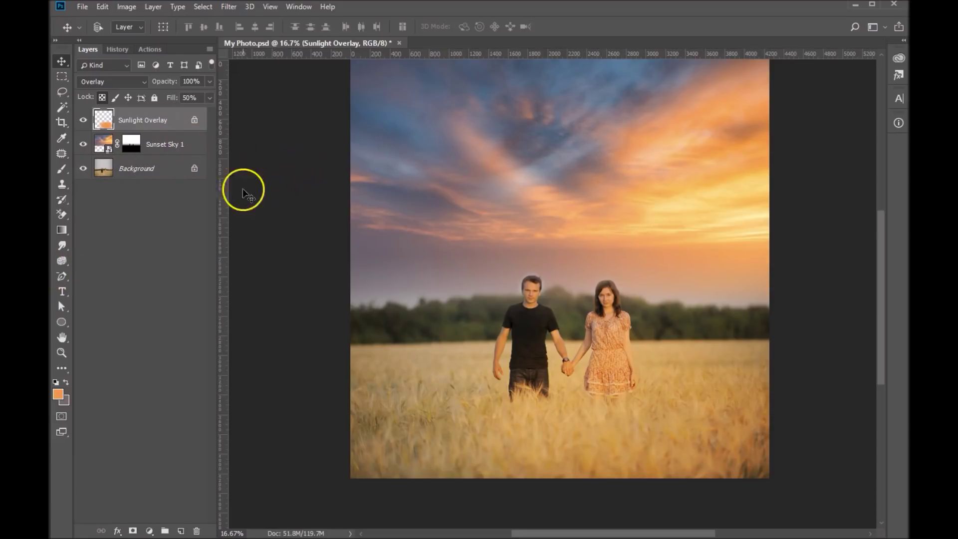
pyautogui.click(187, 151)
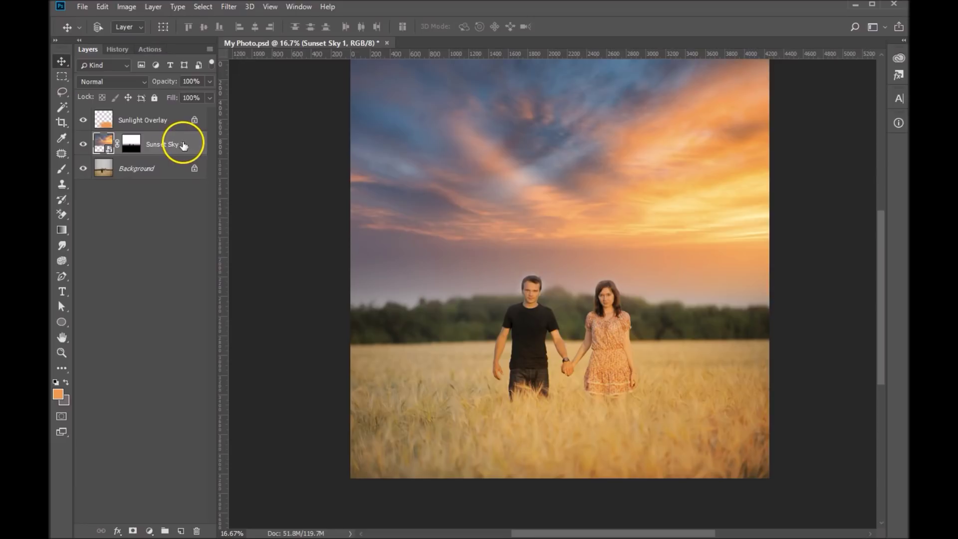
# Embed Sunset Sky 2 above Sunset Sky 1, sized from the top to the horizon (70.93% × 67.63%)
pyautogui.click(146, 143)
pyautogui.click(81, 7)
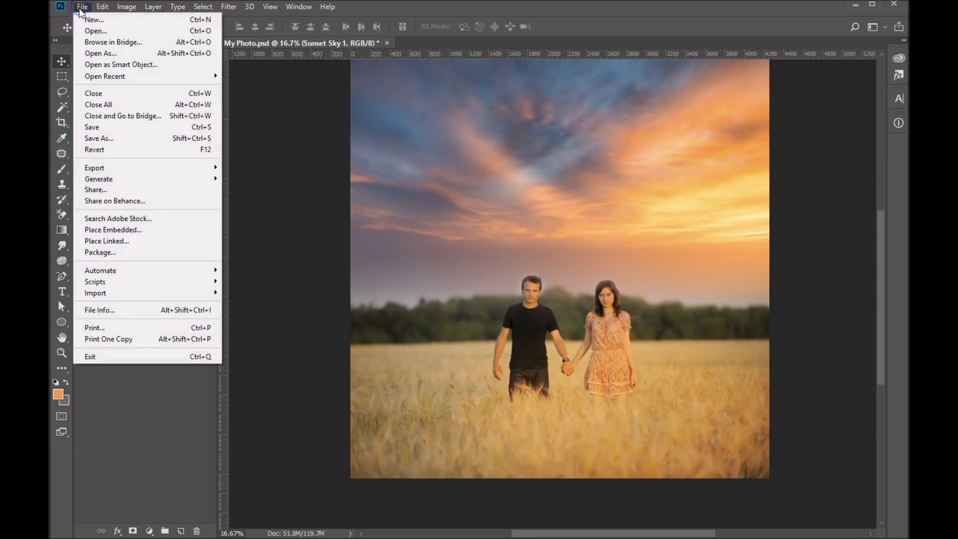
pyautogui.click(106, 226)
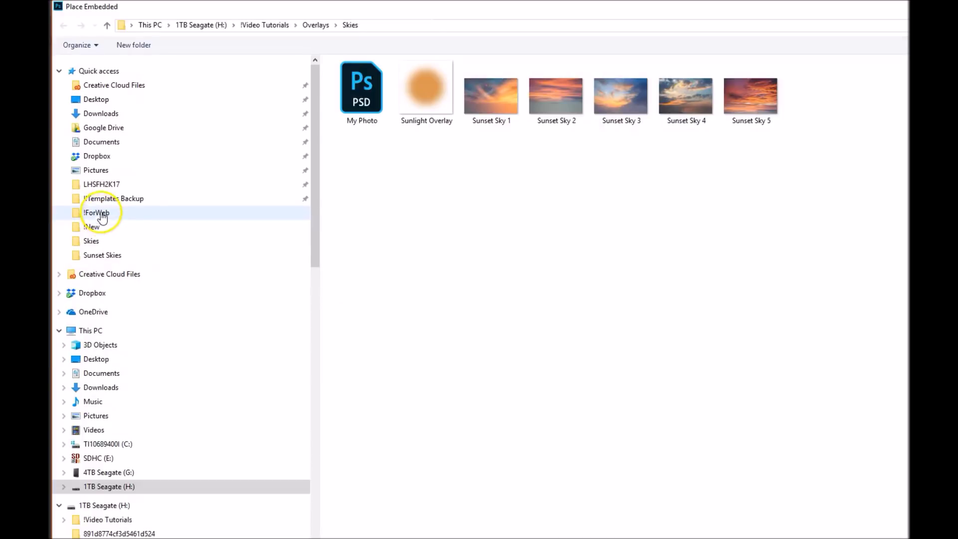
pyautogui.click(567, 98)
pyautogui.press('Return')
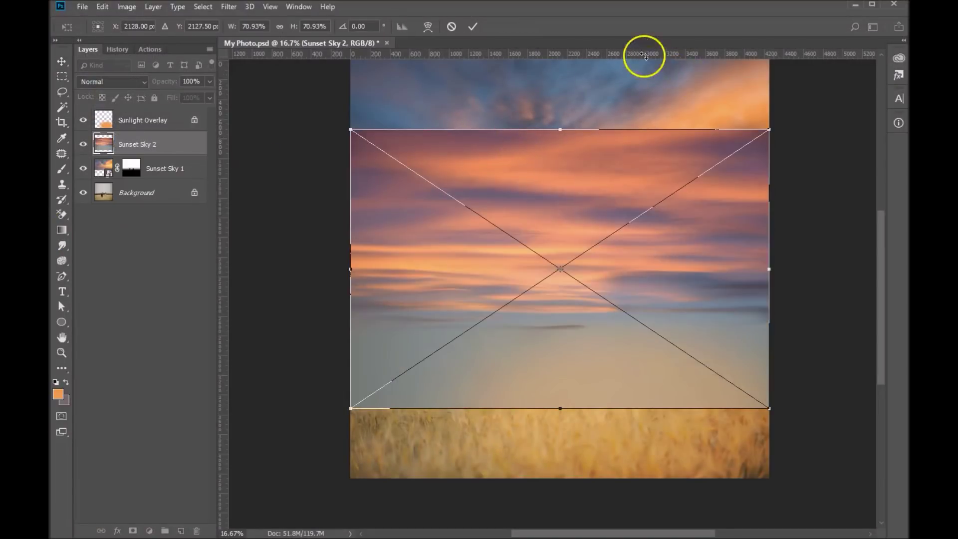
pyautogui.moveTo(551, 197); pyautogui.dragTo(549, 130)
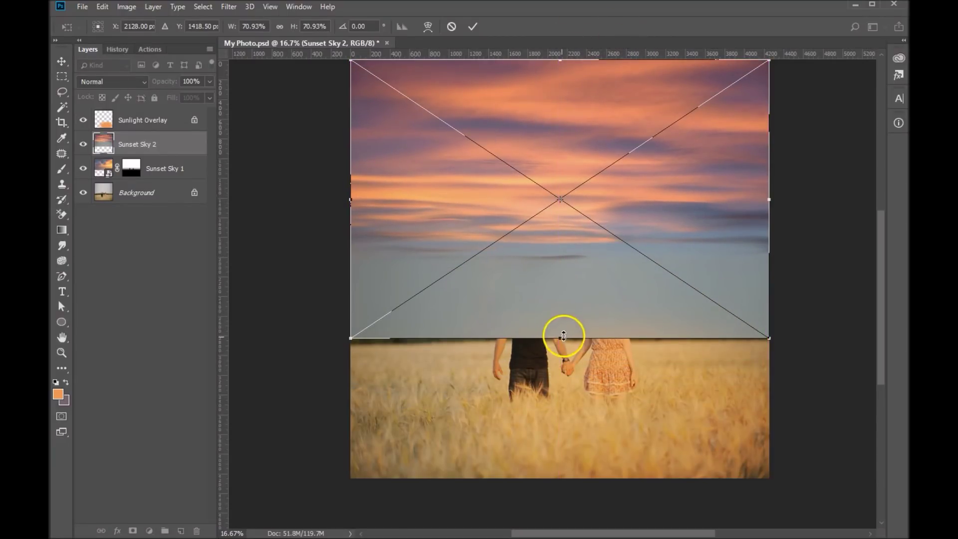
pyautogui.moveTo(563, 336)
pyautogui.mouseDown()
pyautogui.moveTo(552, 246)
pyautogui.moveTo(553, 325)
pyautogui.mouseUp()
pyautogui.press('Return')
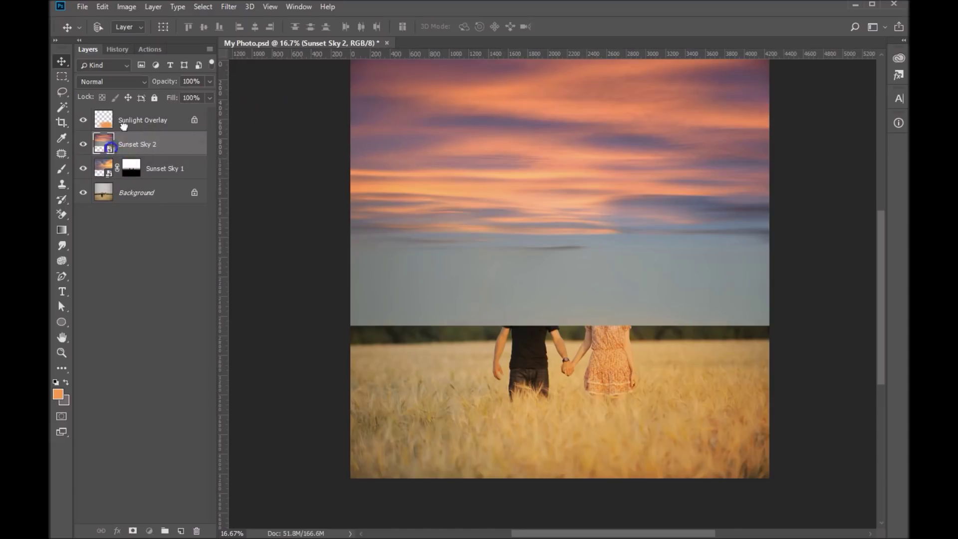
pyautogui.click(157, 168)
# Copy the Sunset Sky 1 fade mask onto Sunset Sky 2, then hide Sunset Sky 1
pyautogui.click(131, 167)
pyautogui.press('d')
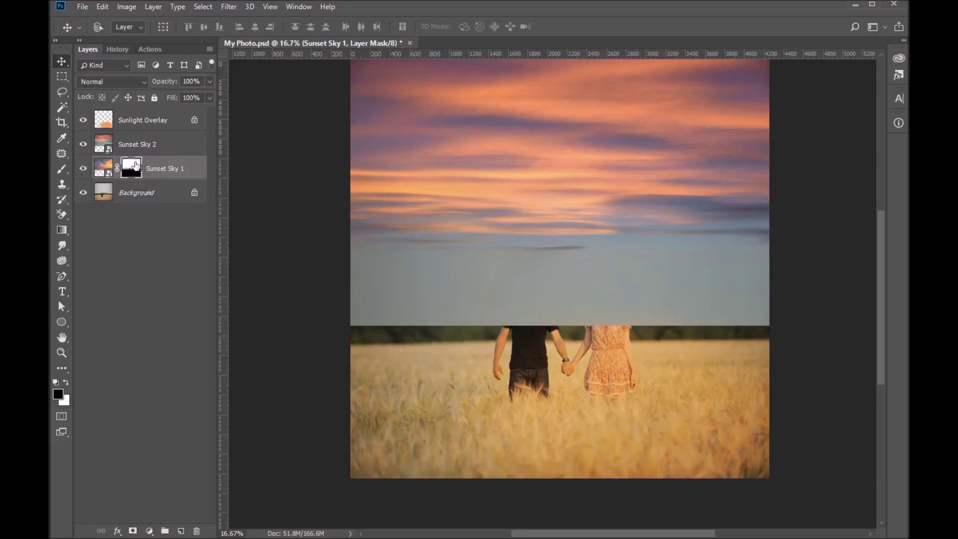
pyautogui.moveTo(136, 164); pyautogui.dragTo(135, 144)
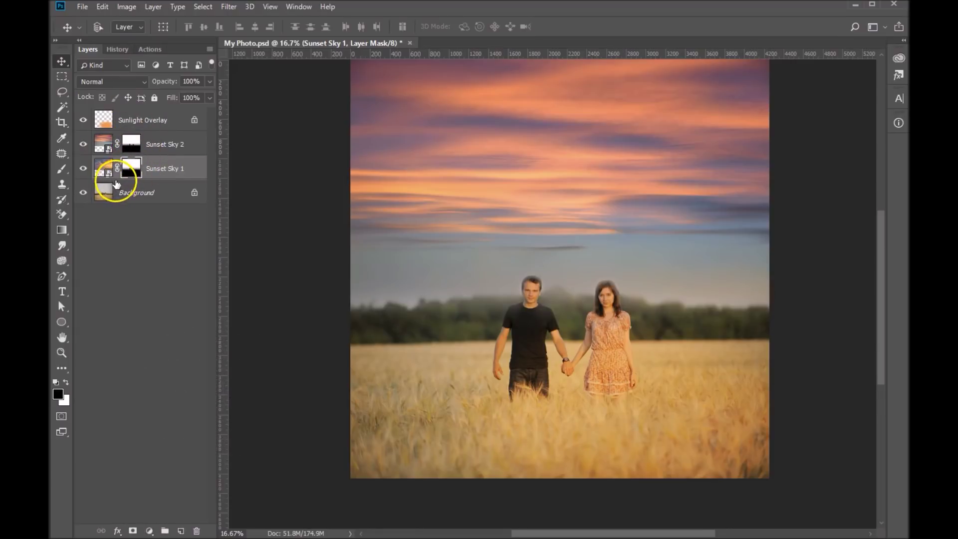
pyautogui.click(83, 170)
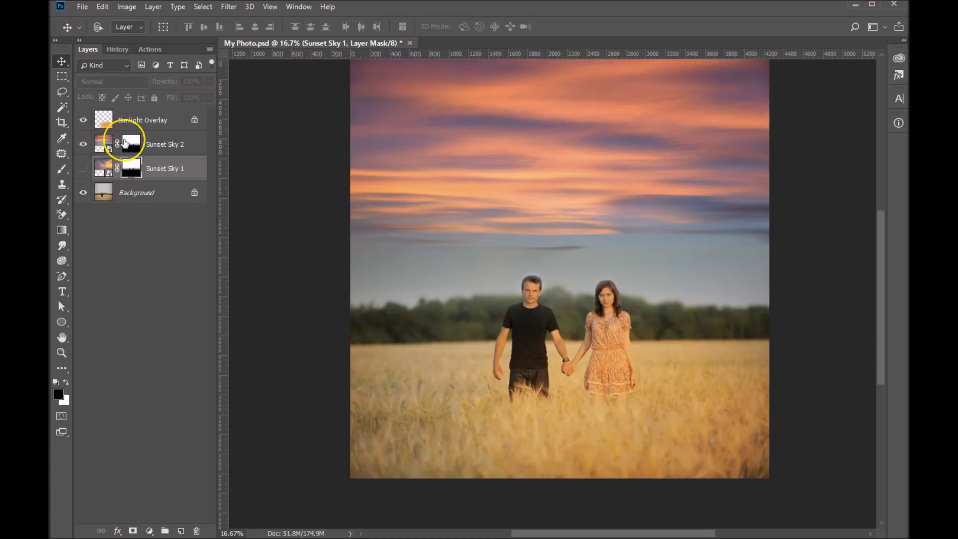
pyautogui.moveTo(125, 143); pyautogui.dragTo(501, 192)
# Unlink Sunset Sky 2's mask and stretch the sky image down to 70.93% by 88.45%, toward the treeline
pyautogui.click(500, 194)
pyautogui.click(116, 144)
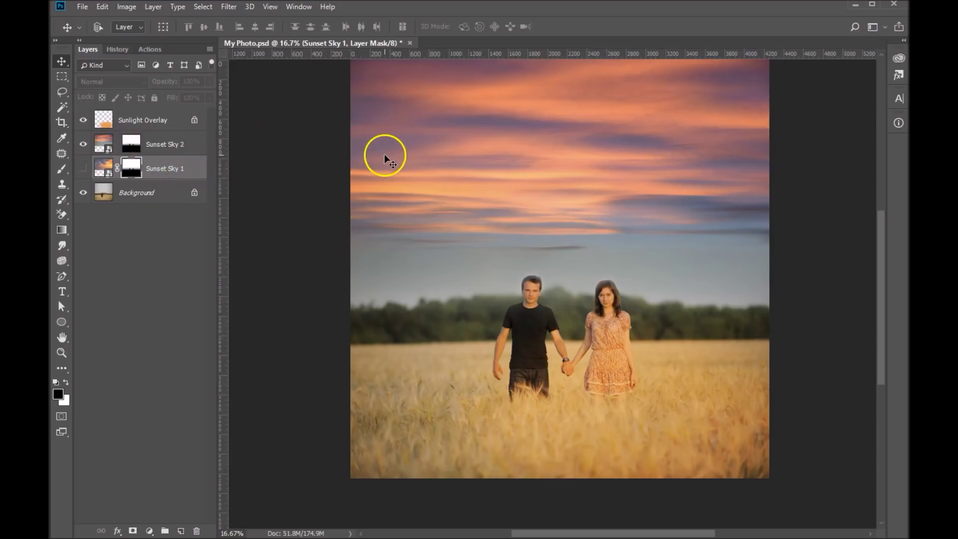
pyautogui.click(102, 144)
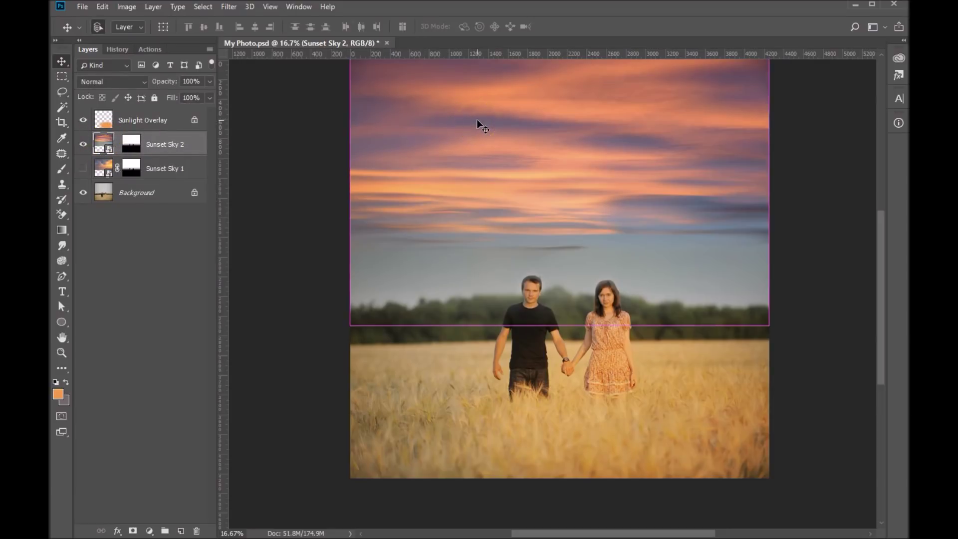
pyautogui.hotkey('ctrl', 't')
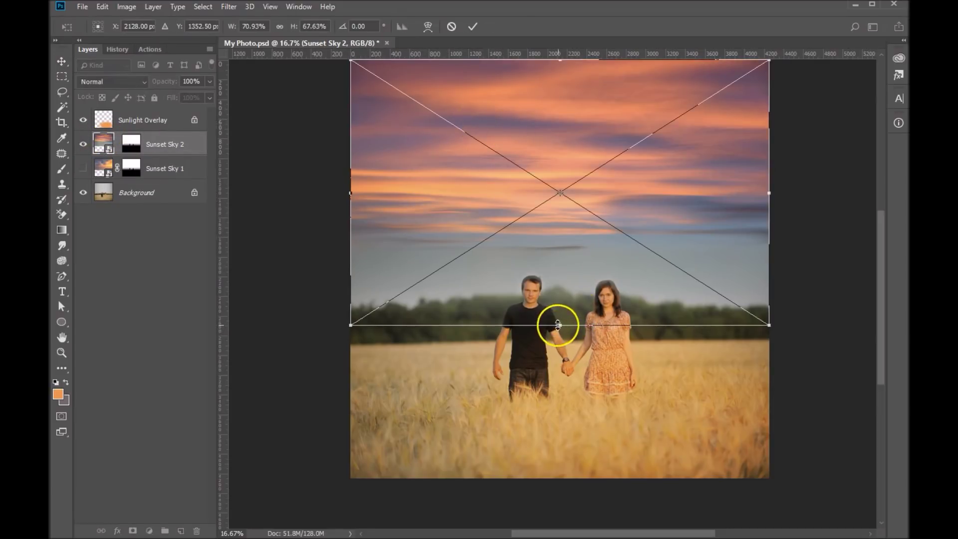
pyautogui.moveTo(559, 327); pyautogui.dragTo(558, 406)
pyautogui.doubleClick(462, 356)
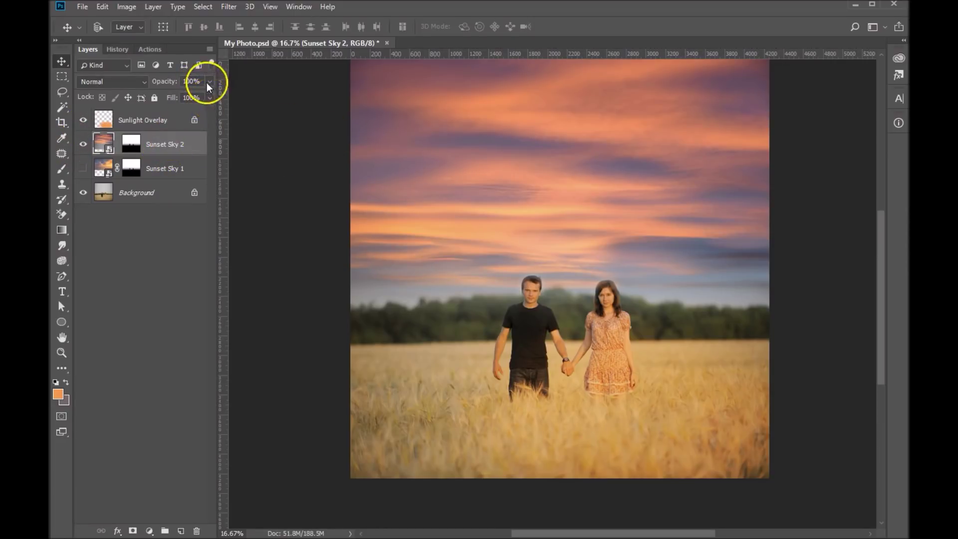
# Set the Sunset Sky 2 layer's opacity to 75% in the Layers panel
pyautogui.click(170, 86)
pyautogui.write('75')
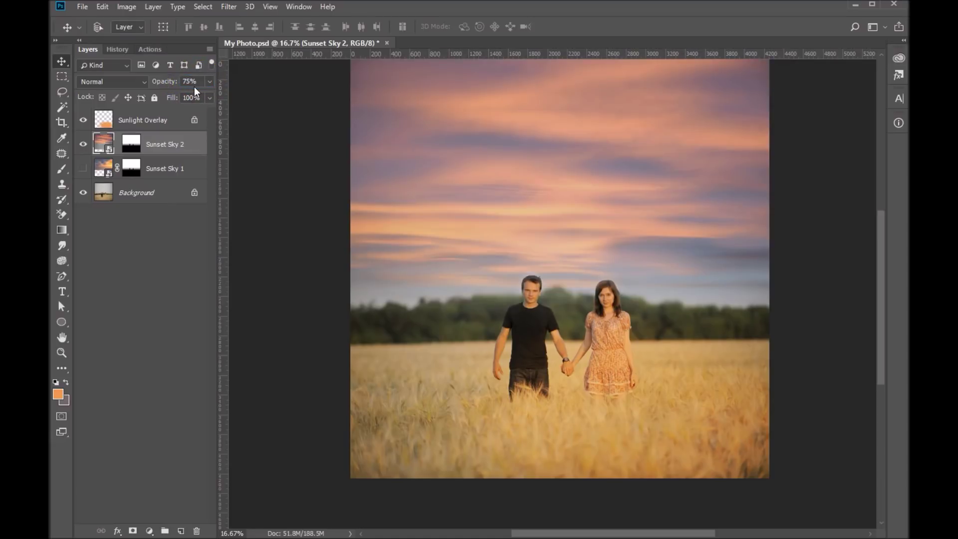